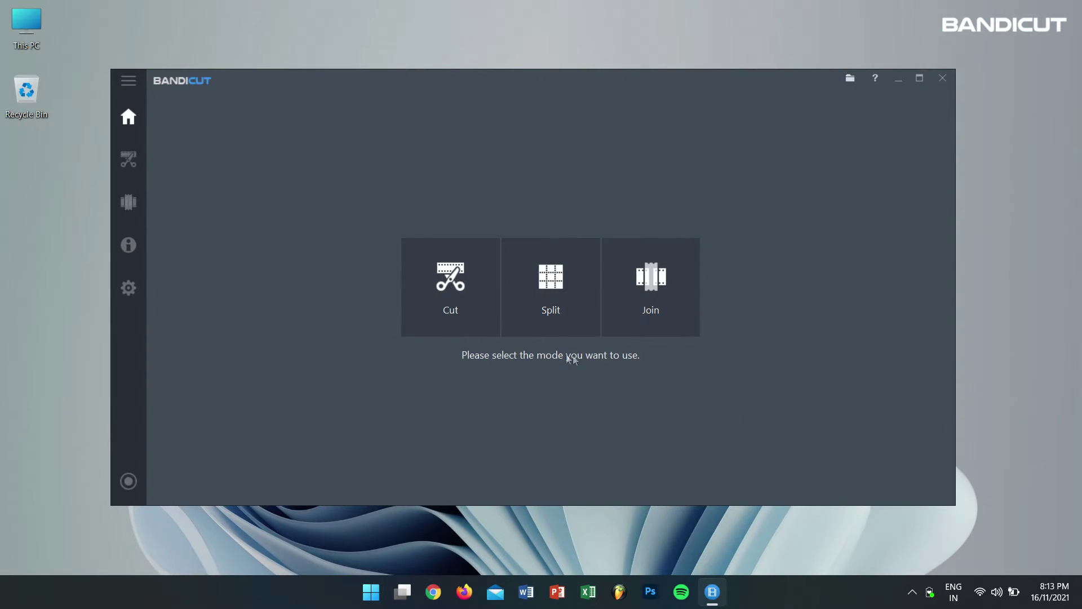
Load D:\Android\VideoClip.avi into Bandicut's cutter
click(463, 305)
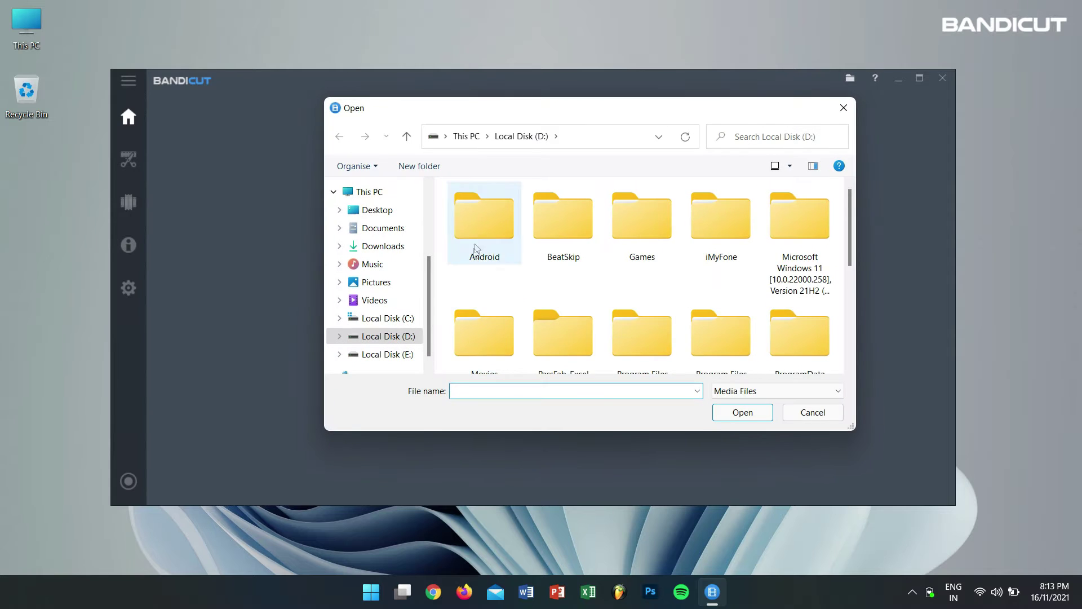
double_click(480, 226)
click(565, 231)
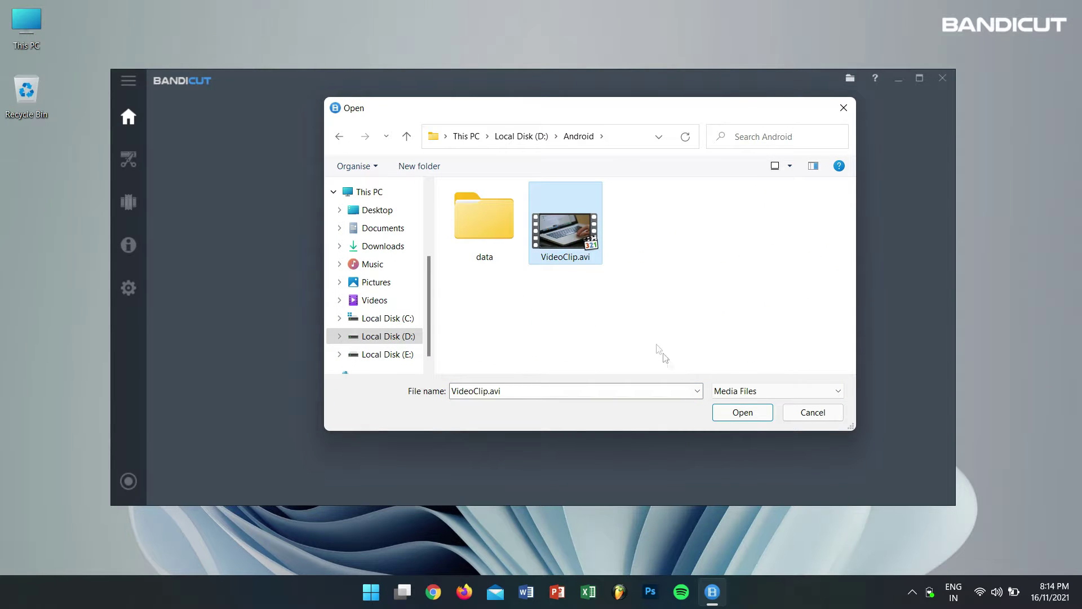
click(754, 413)
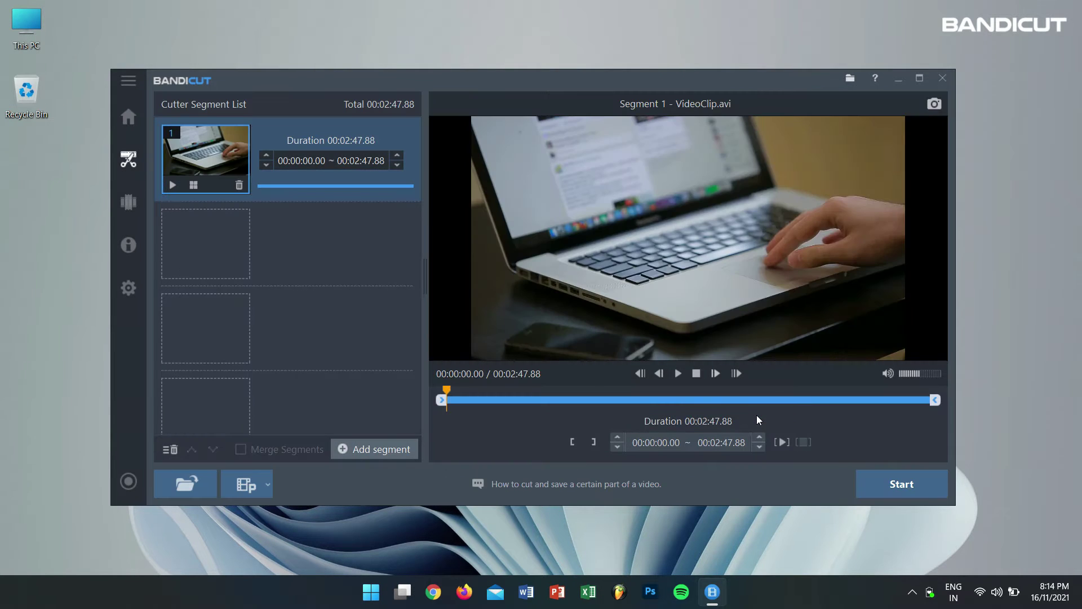
Trim the clip to 00:00:31.56–00:01:00.96 and choose High-Speed output mode
drag(448, 401, 532, 400)
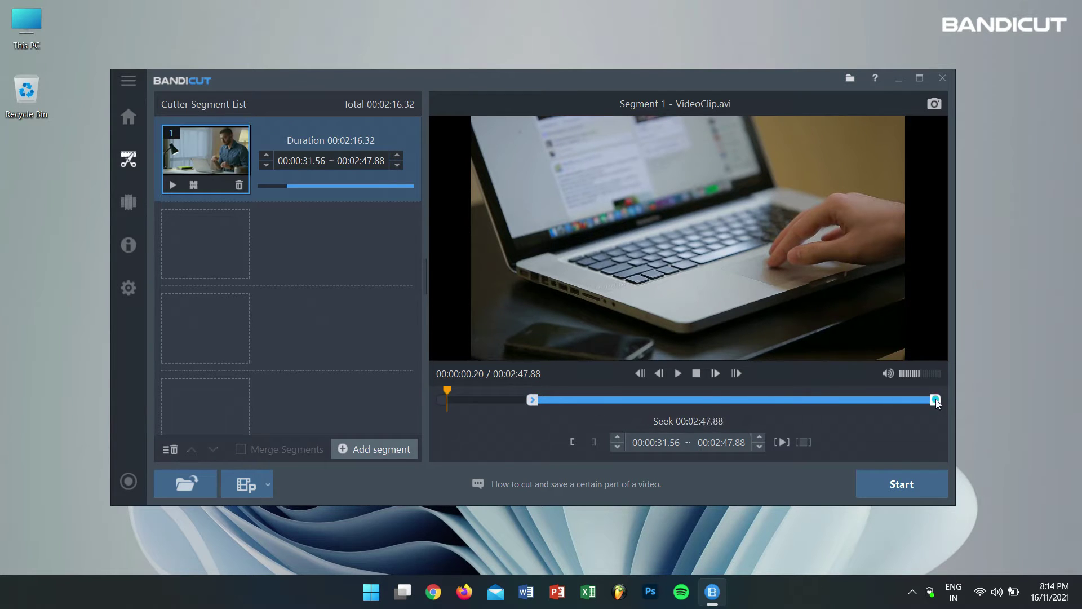
mouse_move(935, 399)
mouse_down()
mouse_move(629, 408)
mouse_move(563, 396)
mouse_up()
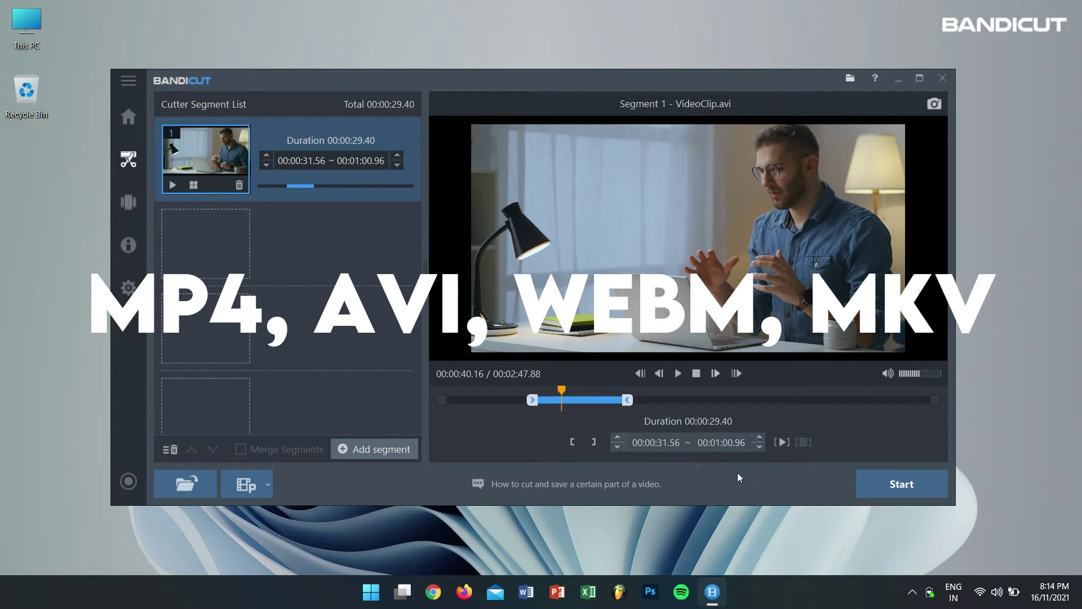
click(888, 490)
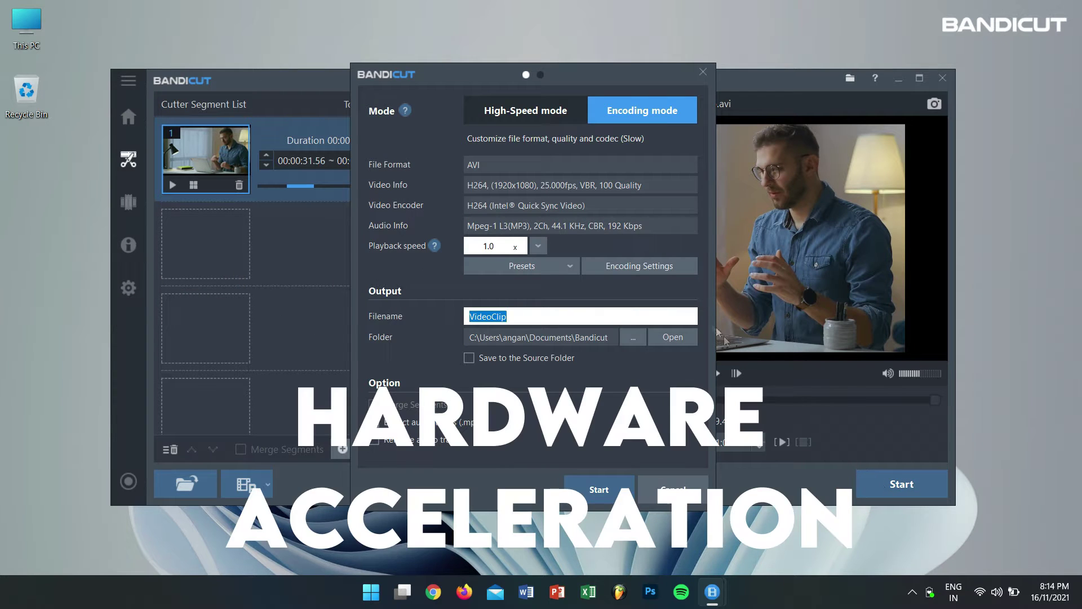
click(542, 115)
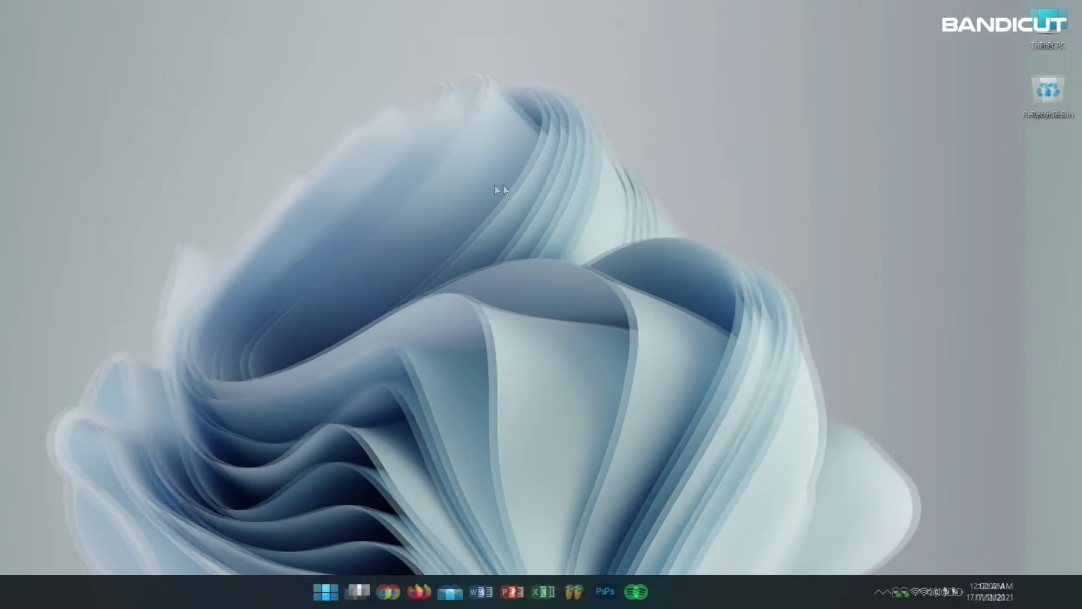
Launch Bandicut again from Windows search using 'ban'
key(super)
text(ban)
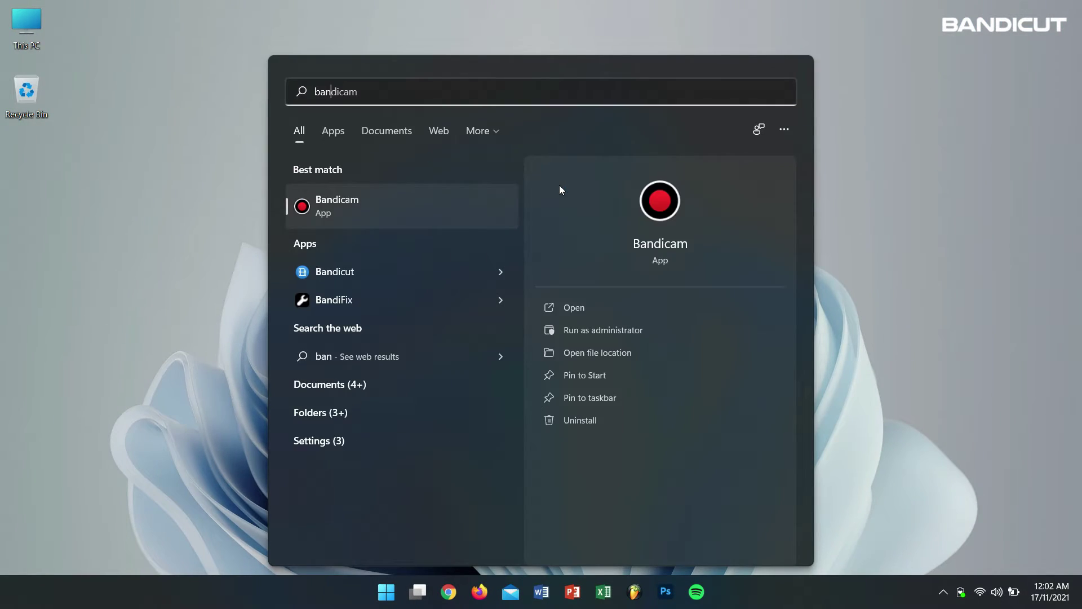
key(Down)
key(Return)
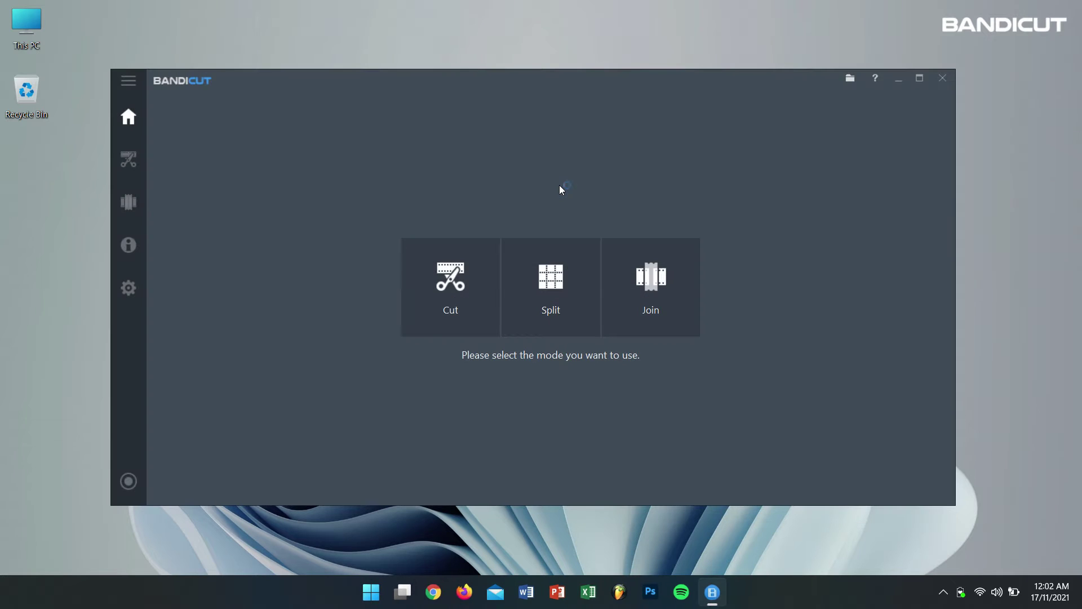
Load VideoClip.avi at full length and scrub its timeline to preview it
click(466, 284)
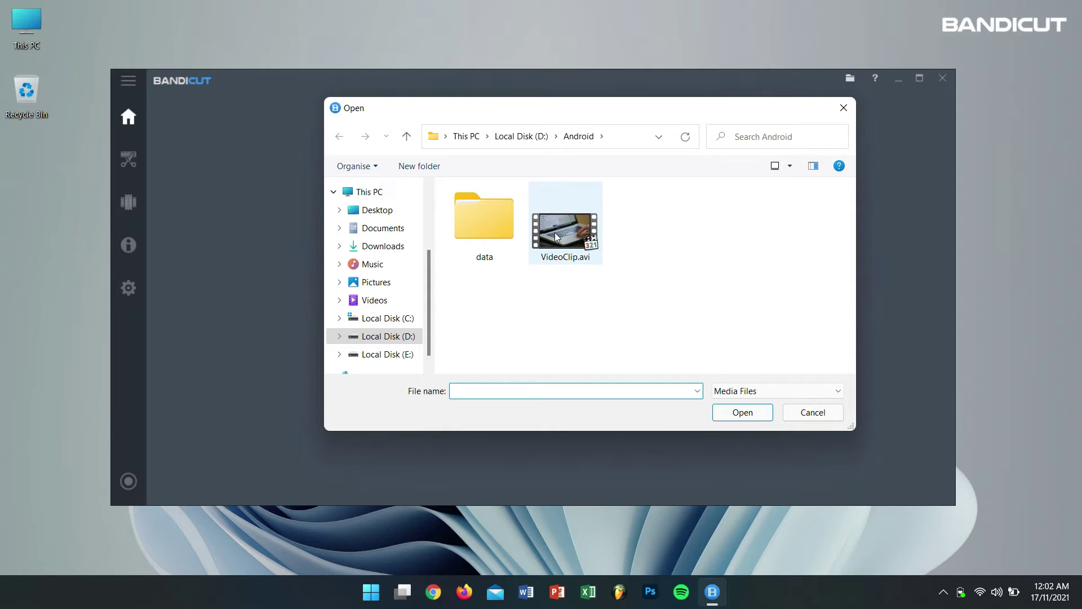
click(559, 236)
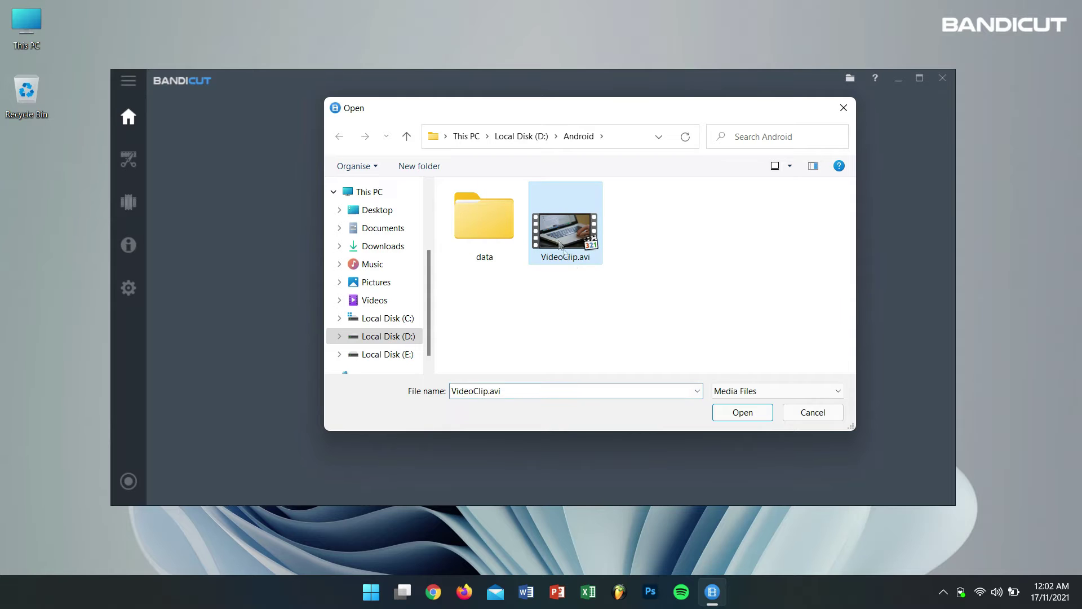
click(738, 413)
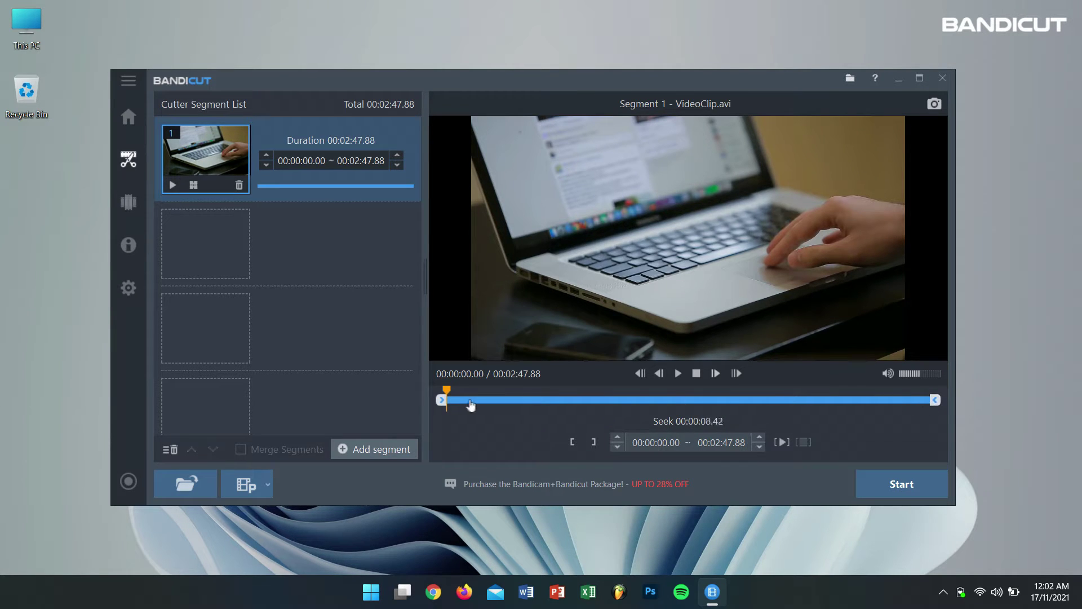
mouse_move(442, 400)
mouse_down()
mouse_move(451, 407)
mouse_move(403, 416)
mouse_up()
Switch the output to Encoding mode and set the file format to MP4
click(896, 484)
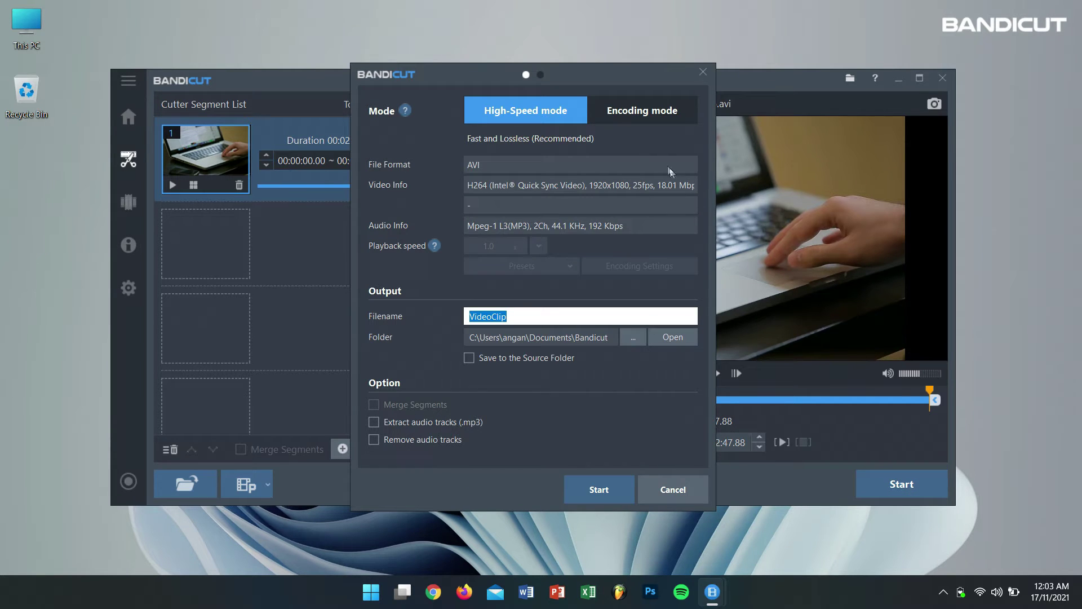
click(649, 120)
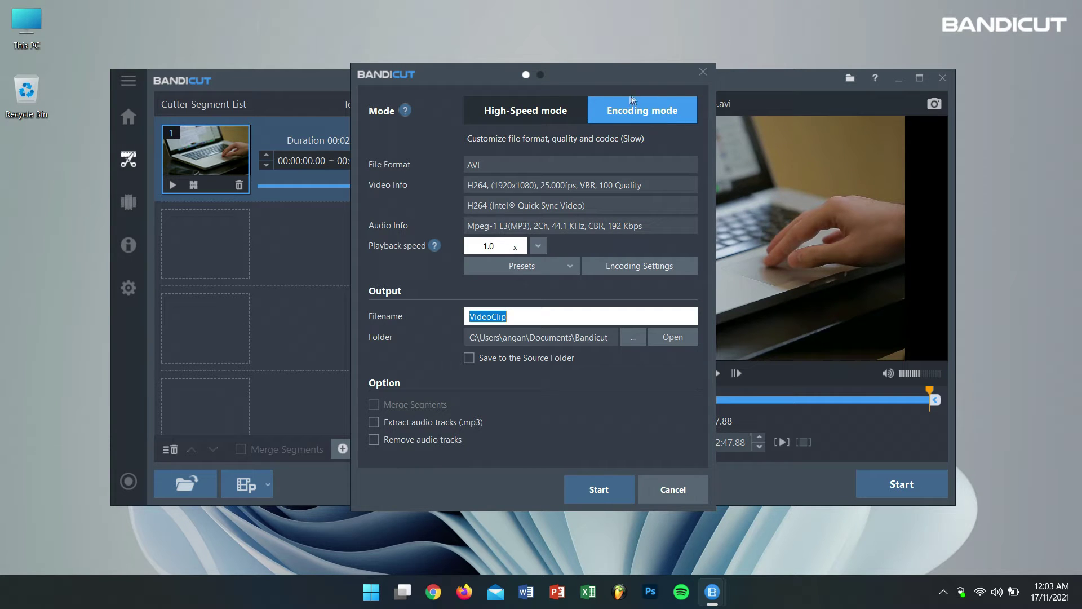
click(637, 269)
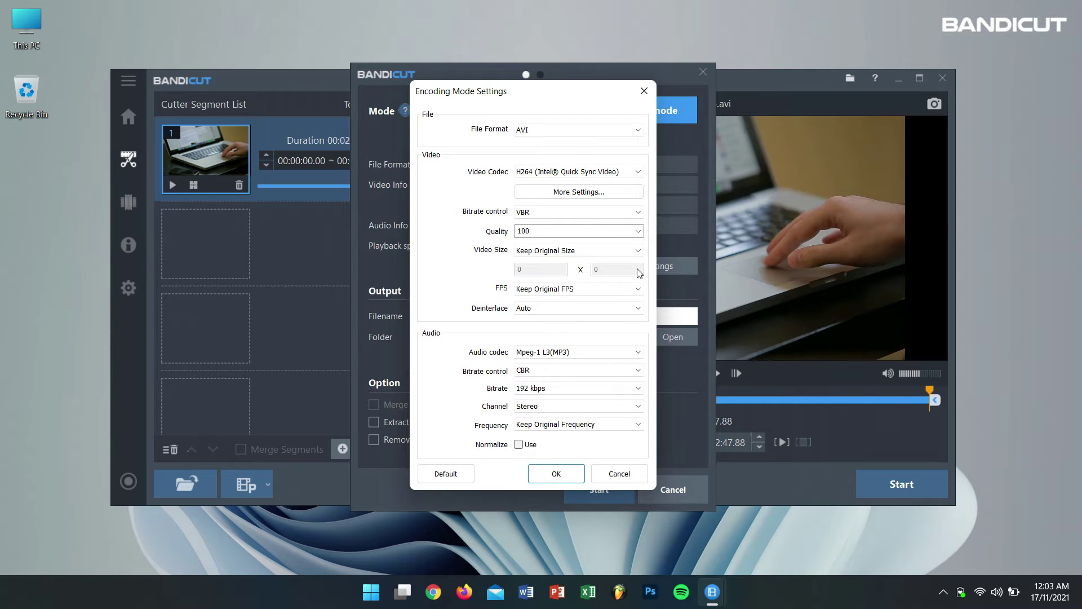
click(582, 129)
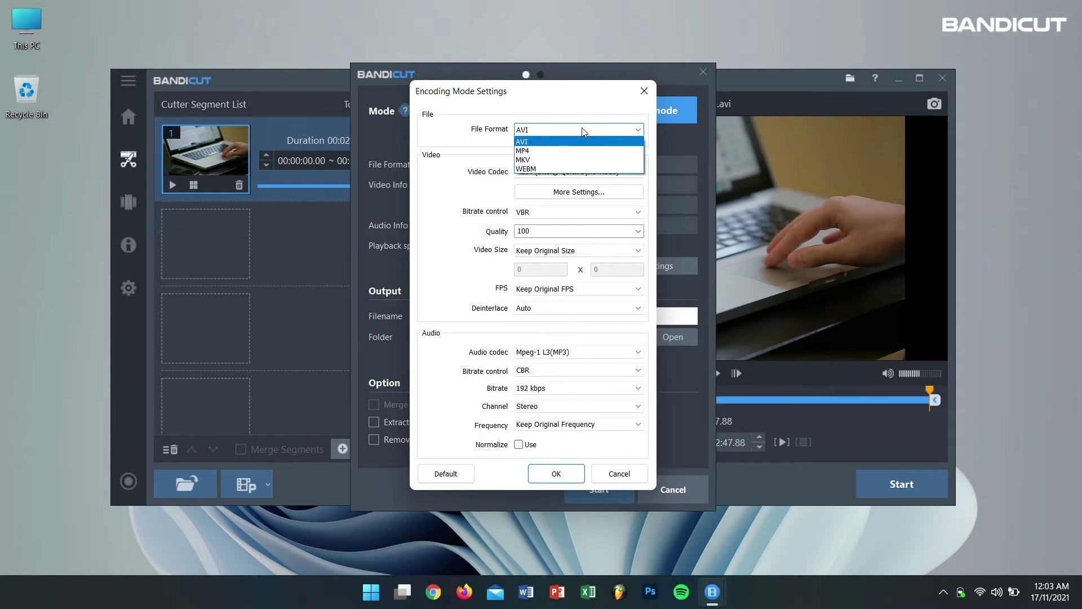
click(556, 151)
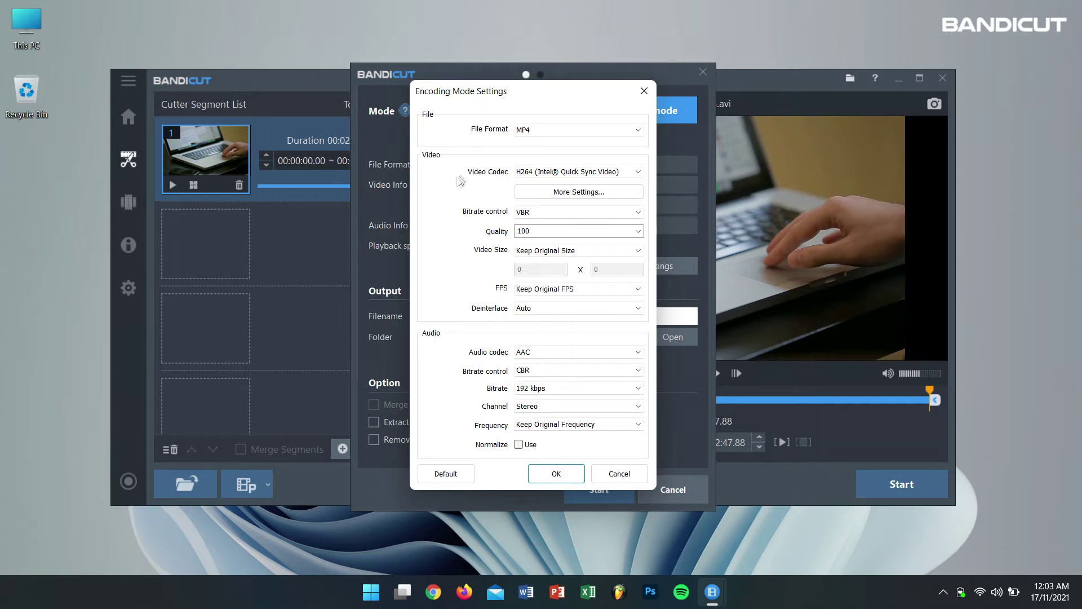
Keep video quality at 100, confirm the settings, and start encoding to MP4
click(637, 231)
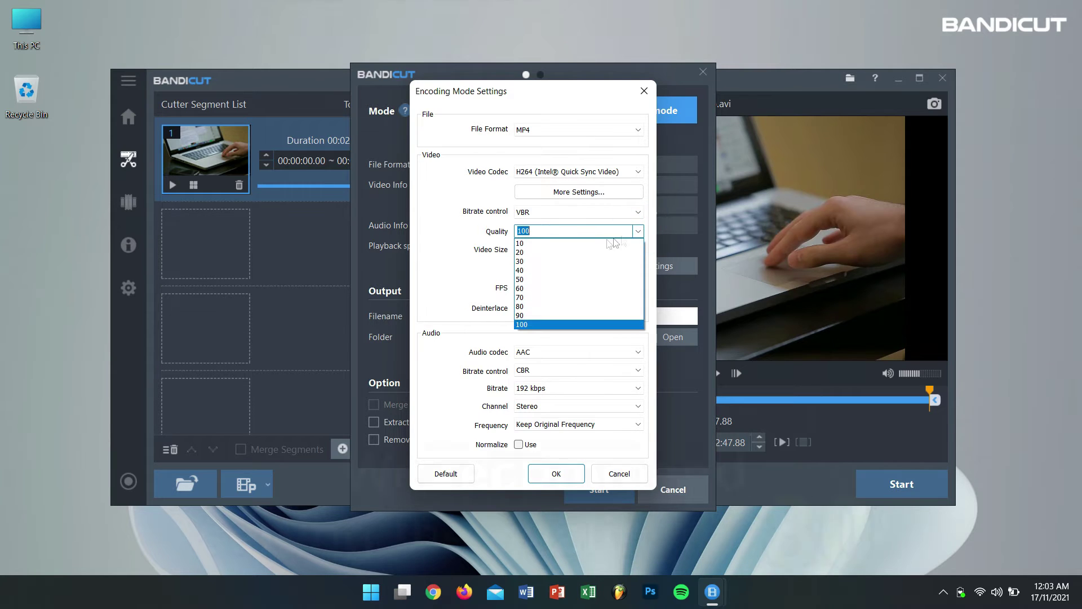
click(534, 232)
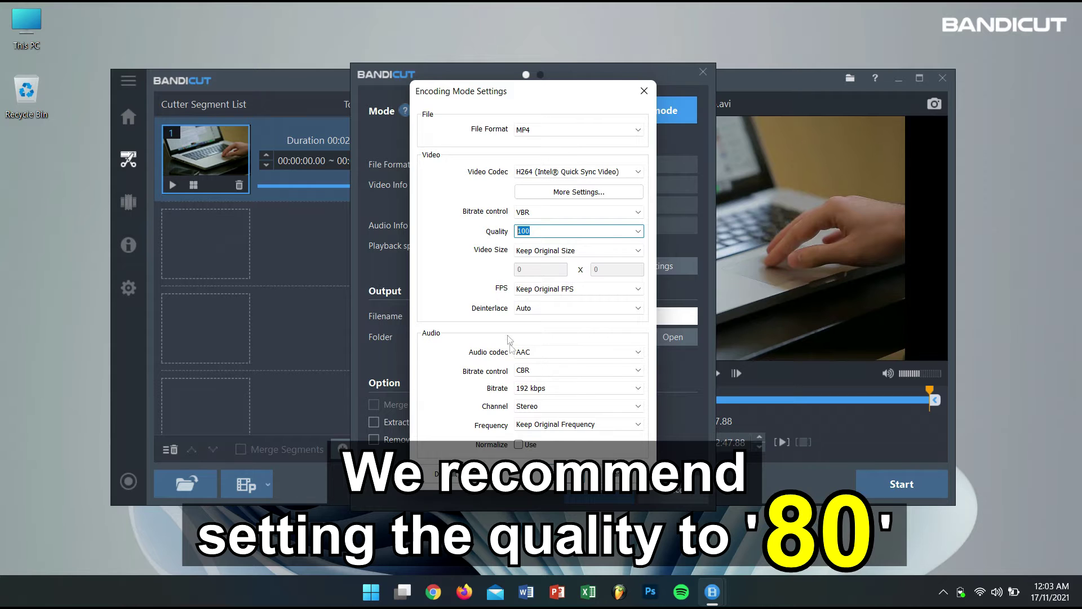
click(558, 476)
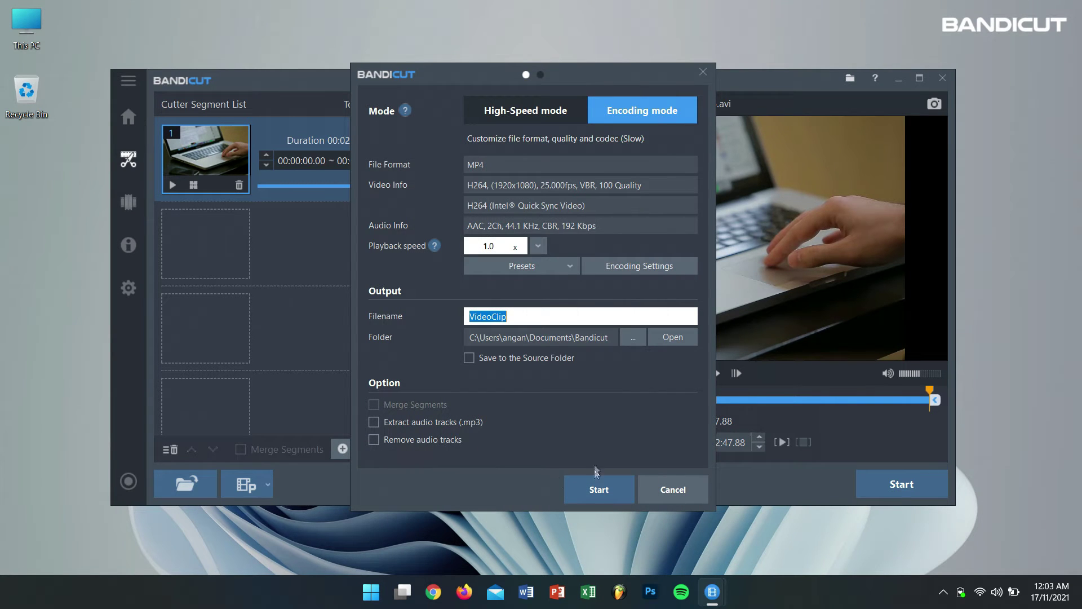
click(596, 491)
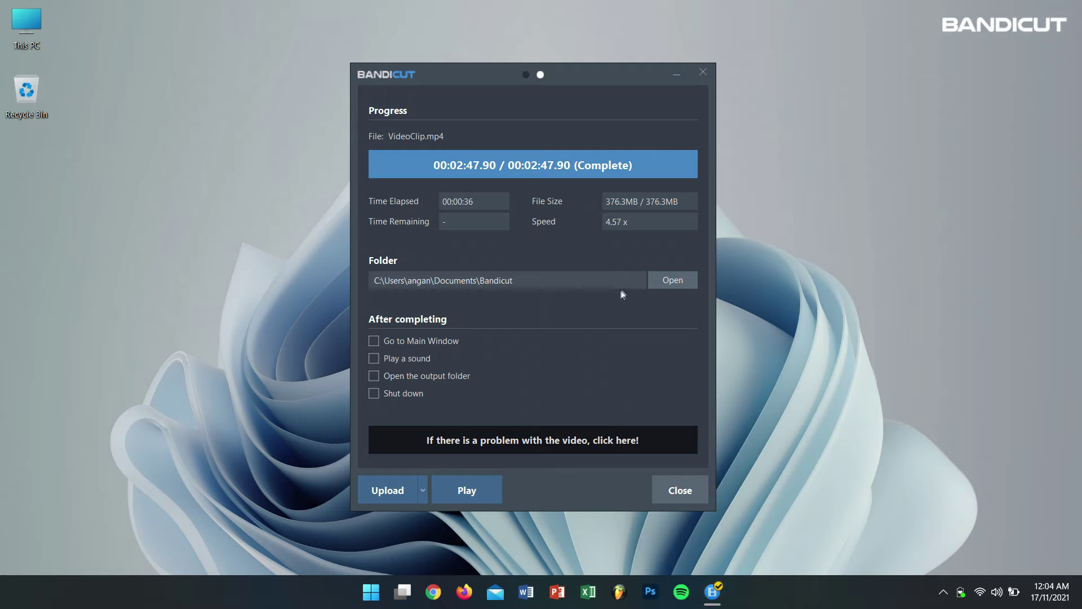
Open the output folder and play the converted VideoClip.mp4
click(670, 283)
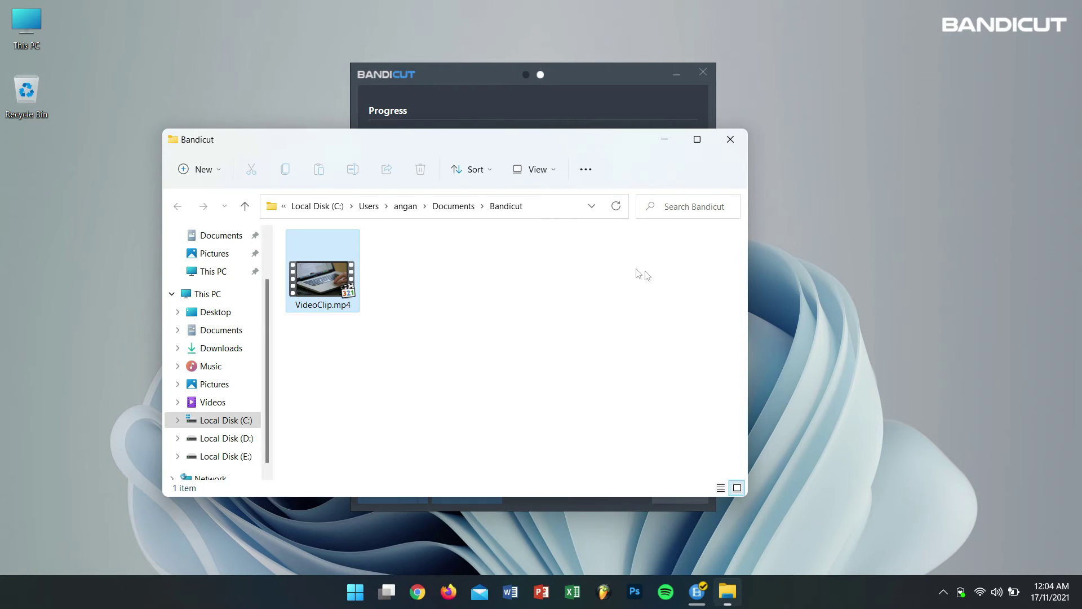
double_click(331, 267)
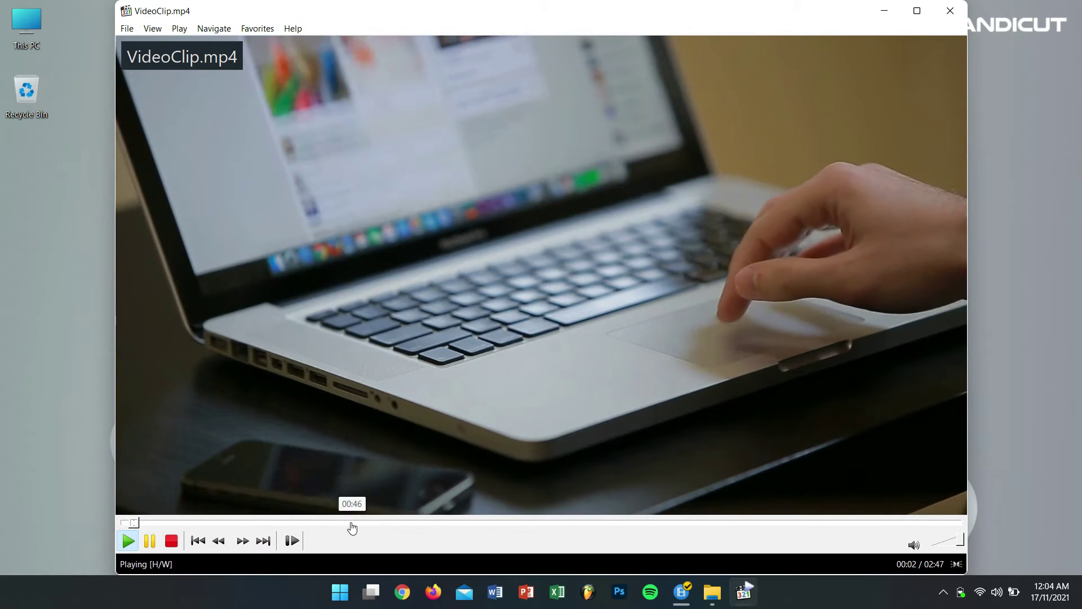
Seek through VideoClip.mp4 to verify playback, then close the player and output folder
click(377, 523)
click(555, 524)
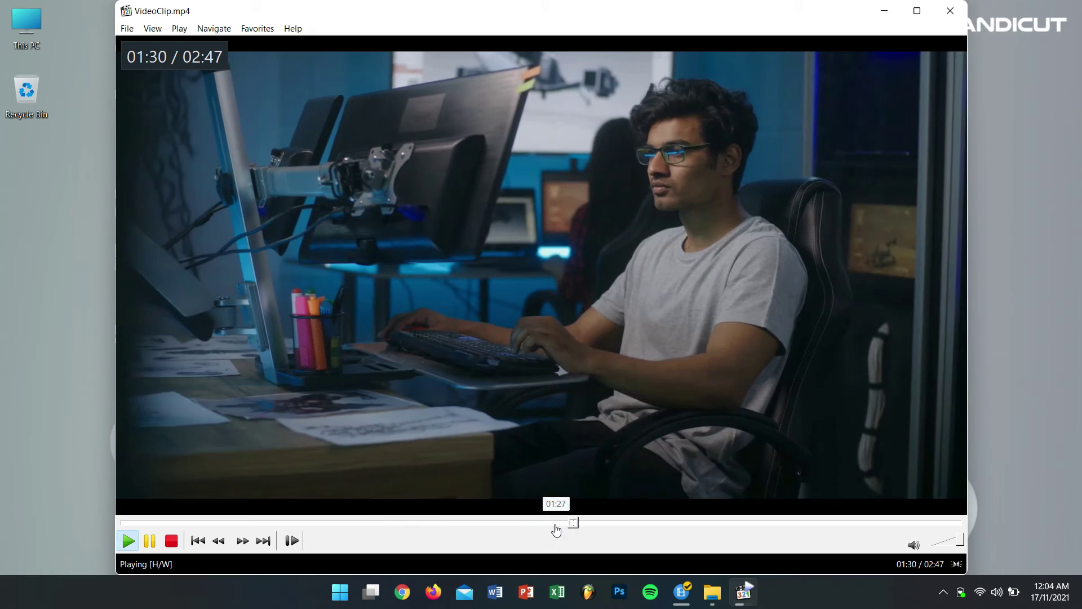
click(761, 523)
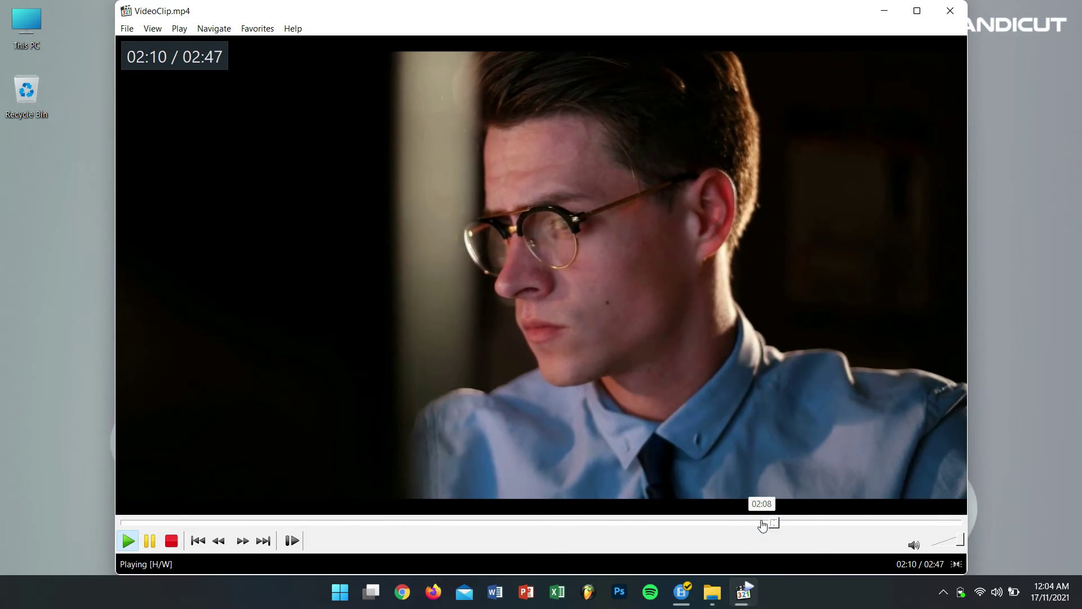
click(950, 11)
click(545, 293)
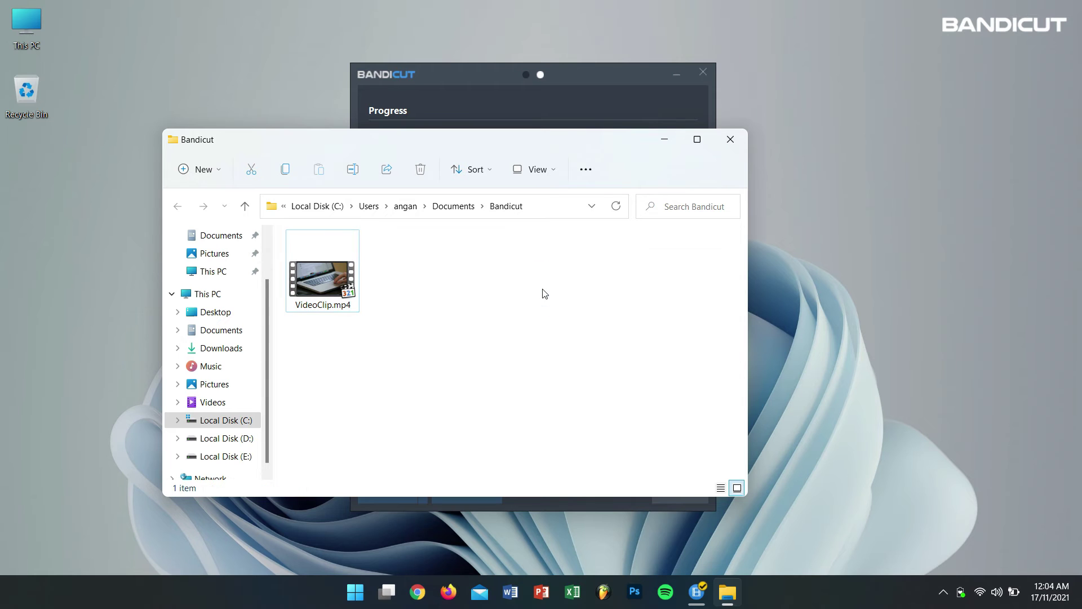
click(730, 139)
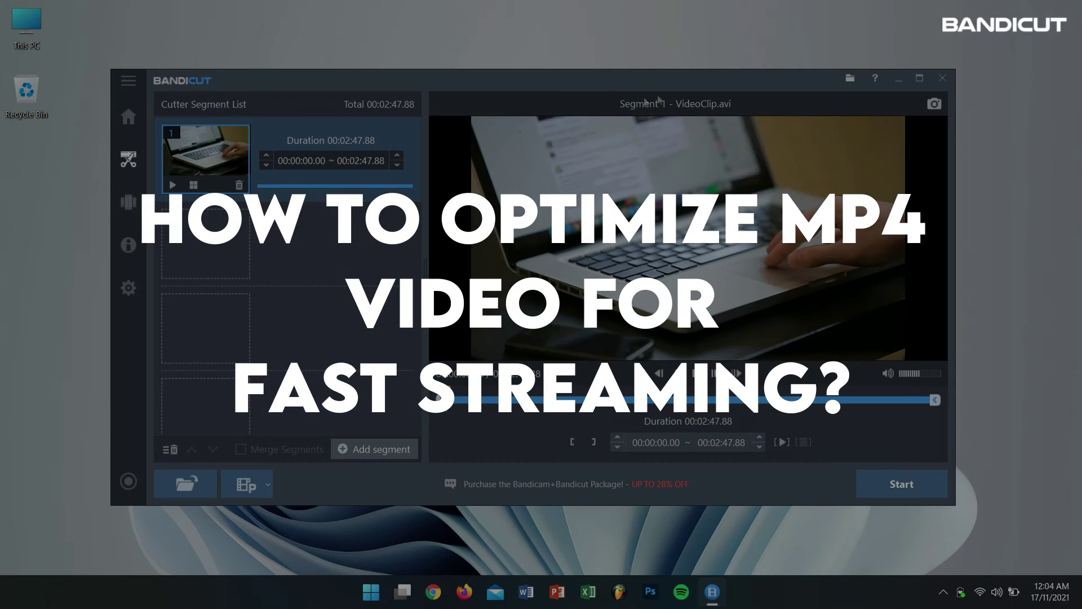
Close Bandicut and refresh the desktop
click(942, 78)
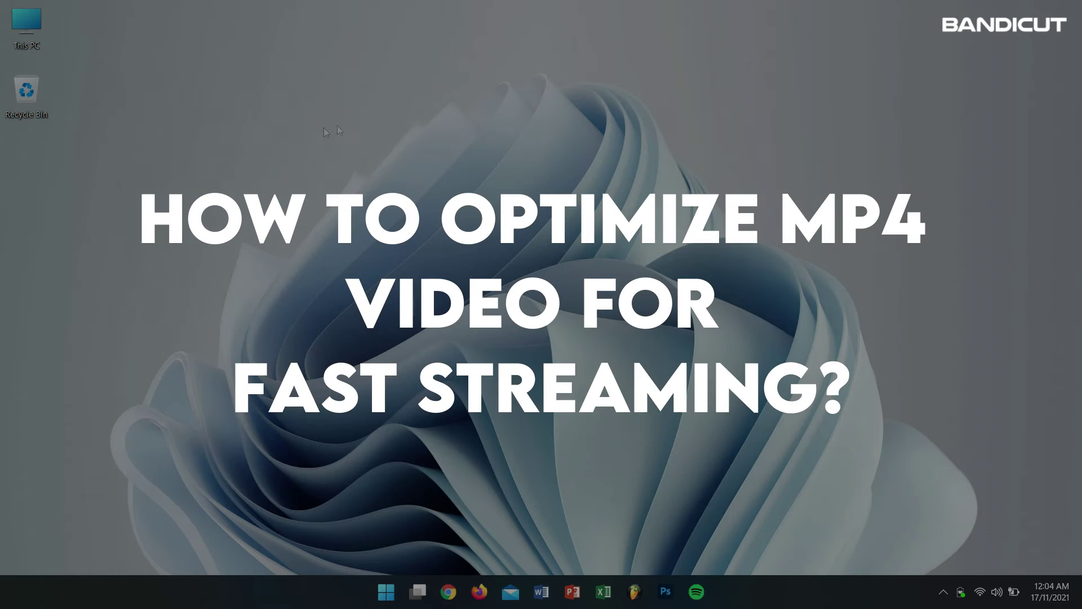
right_click(283, 137)
click(344, 195)
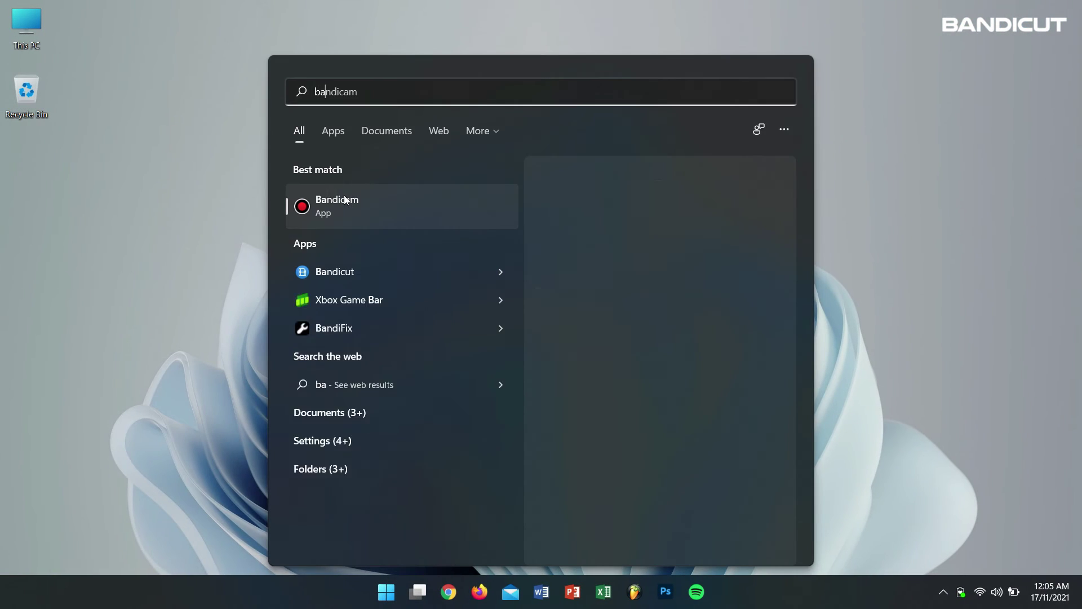
Launch Bandicut and enable 'Save the file information at the beginning of the file'
text(cut)
key(Return)
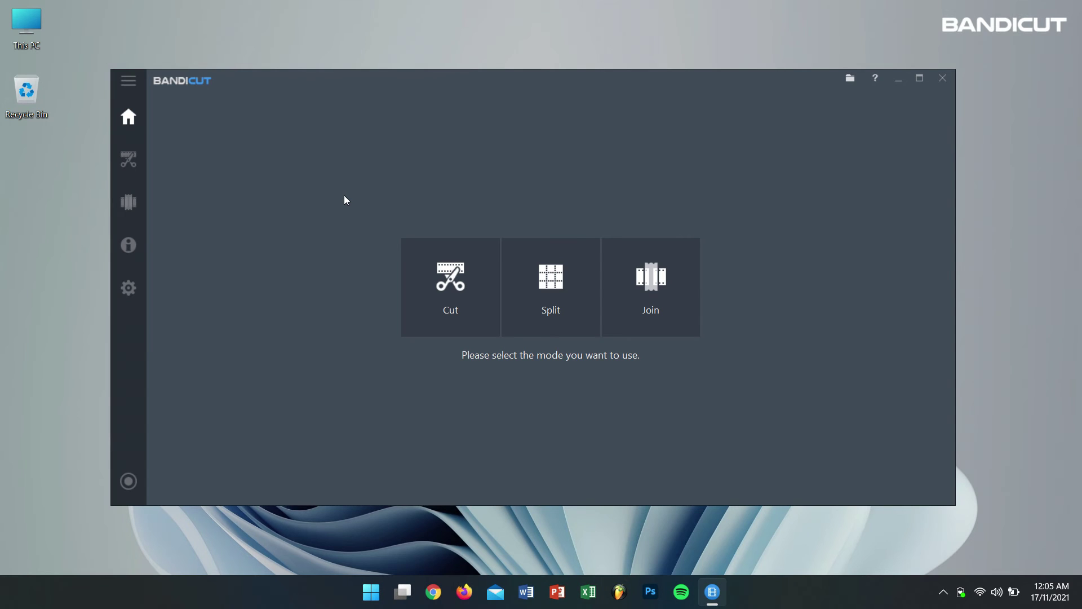
click(128, 288)
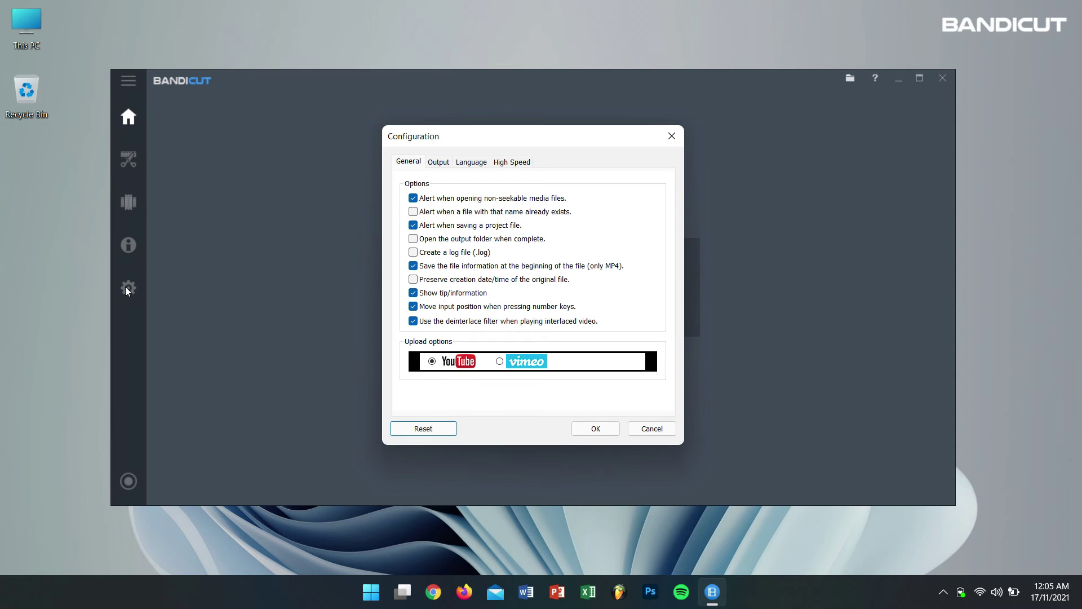
click(414, 267)
click(413, 267)
click(414, 267)
click(595, 428)
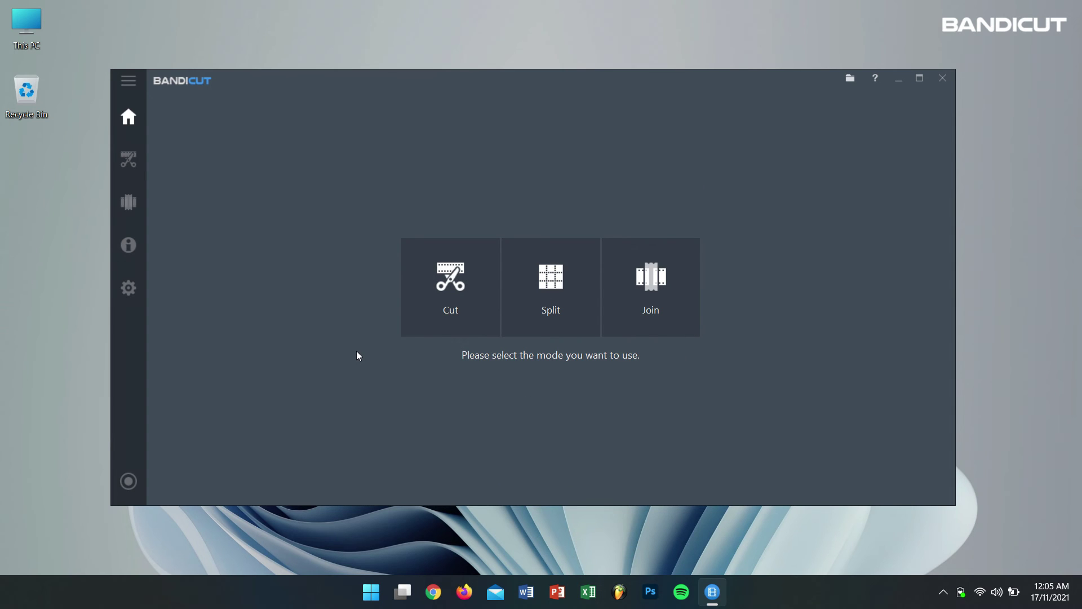
Open VideoClip.avi in the cutter at its full 00:02:47.88 length
click(447, 282)
double_click(532, 244)
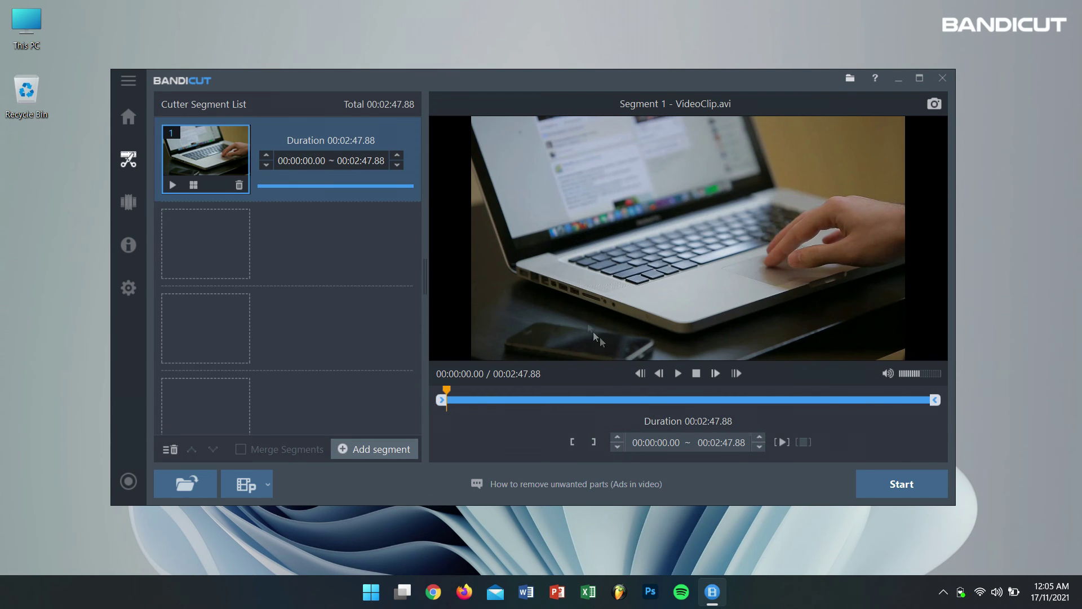